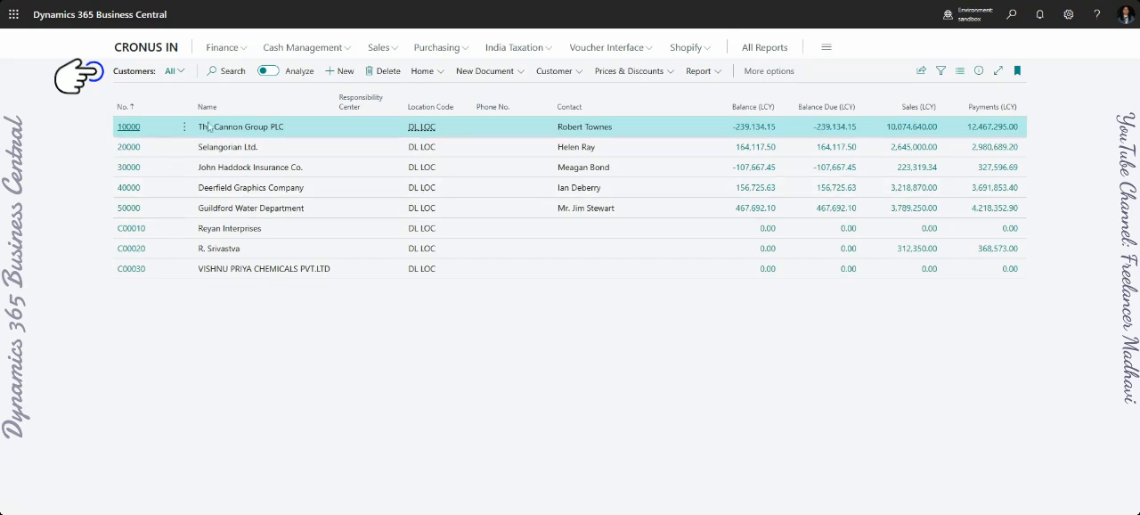
# - Switch the customer list to analysis mode and remove the existing Name row group and Payments (LCY) value
pyautogui.moveTo(296, 114)
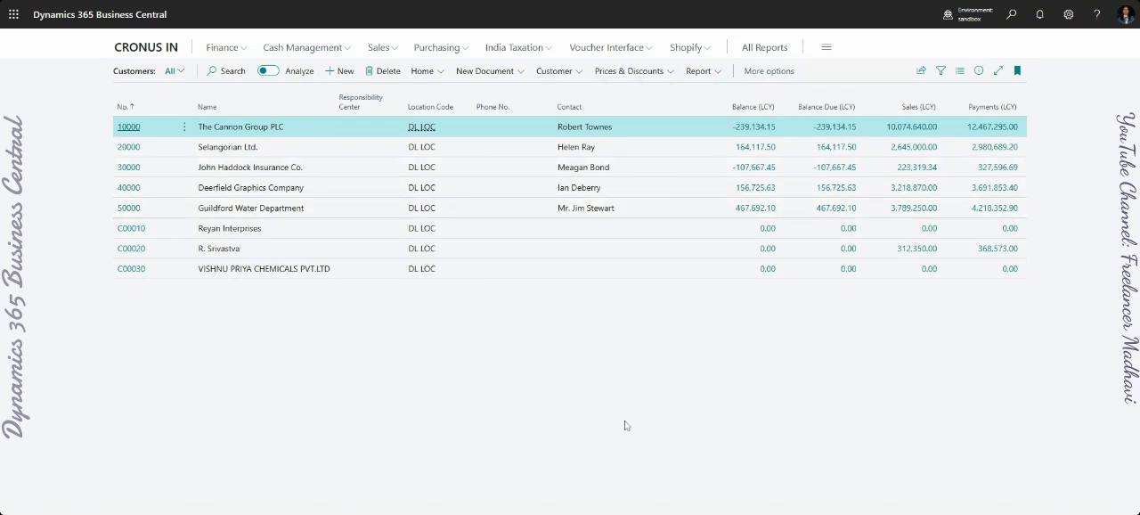
pyautogui.click(269, 71)
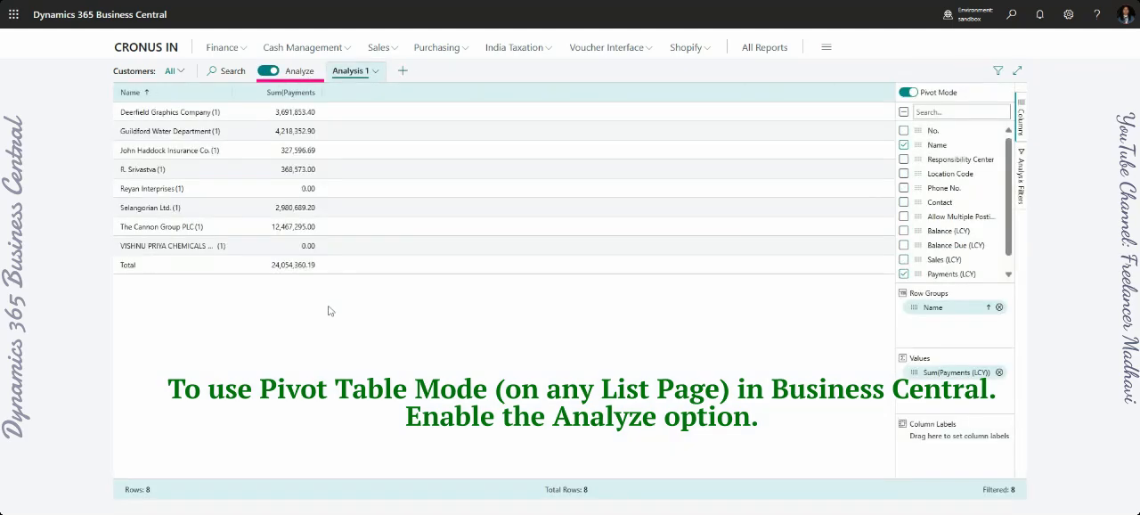
pyautogui.click(999, 307)
pyautogui.click(1000, 378)
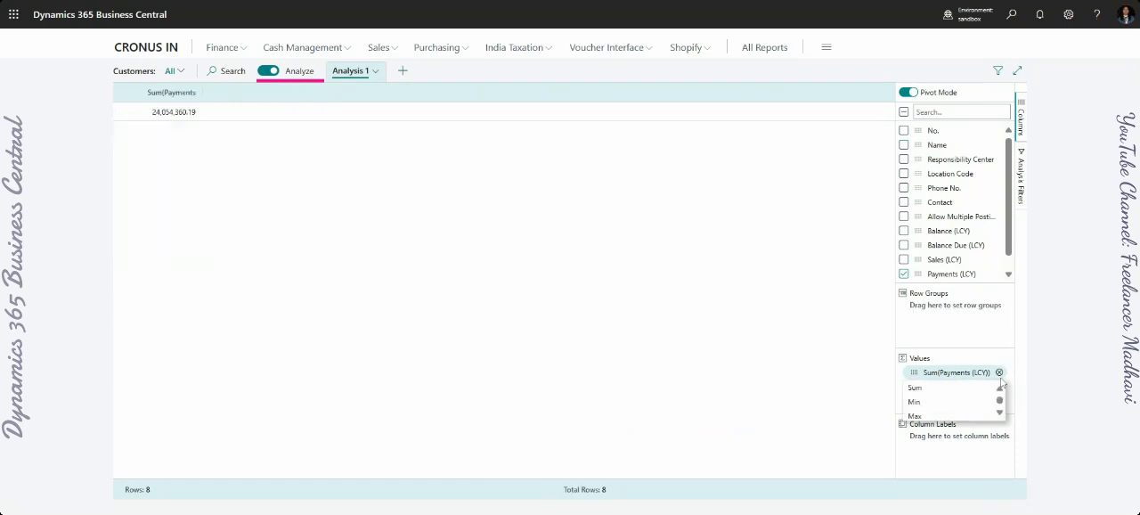
pyautogui.click(999, 373)
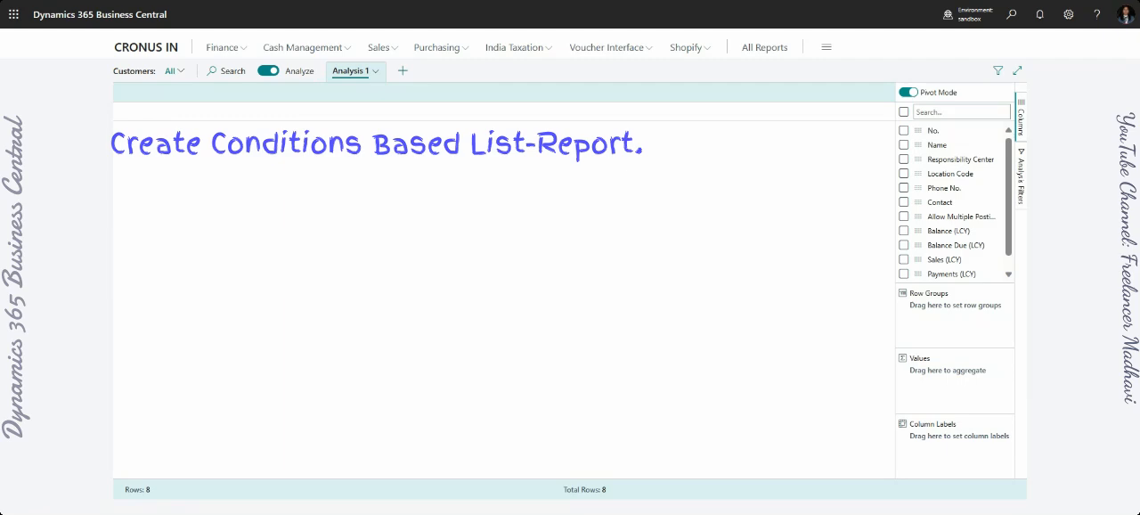
# - Build the pivot with Name and Location Code as row groups, Balance Due (LCY) as the summed value, and Location Code as column label
pyautogui.click(904, 145)
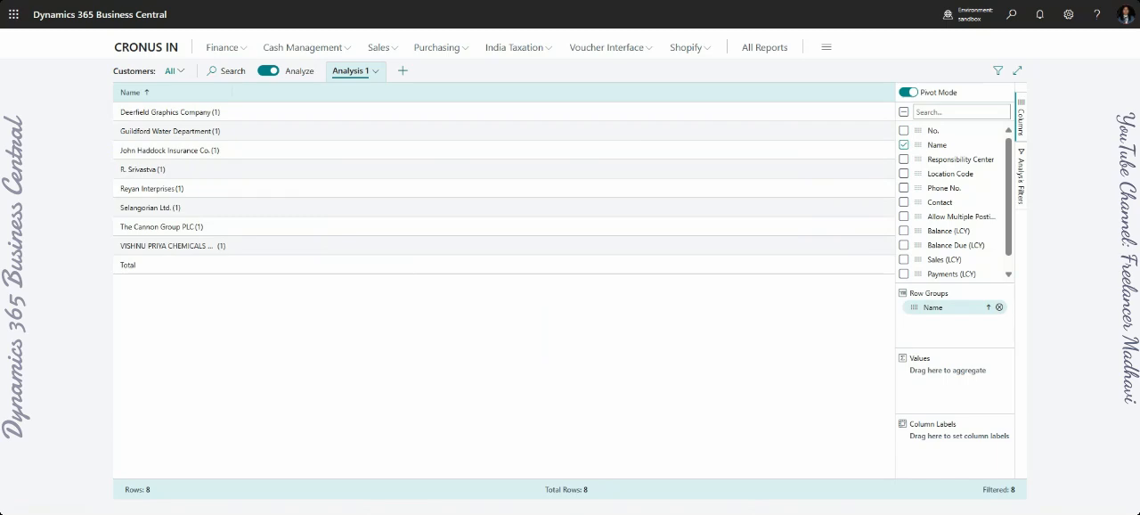
pyautogui.click(905, 245)
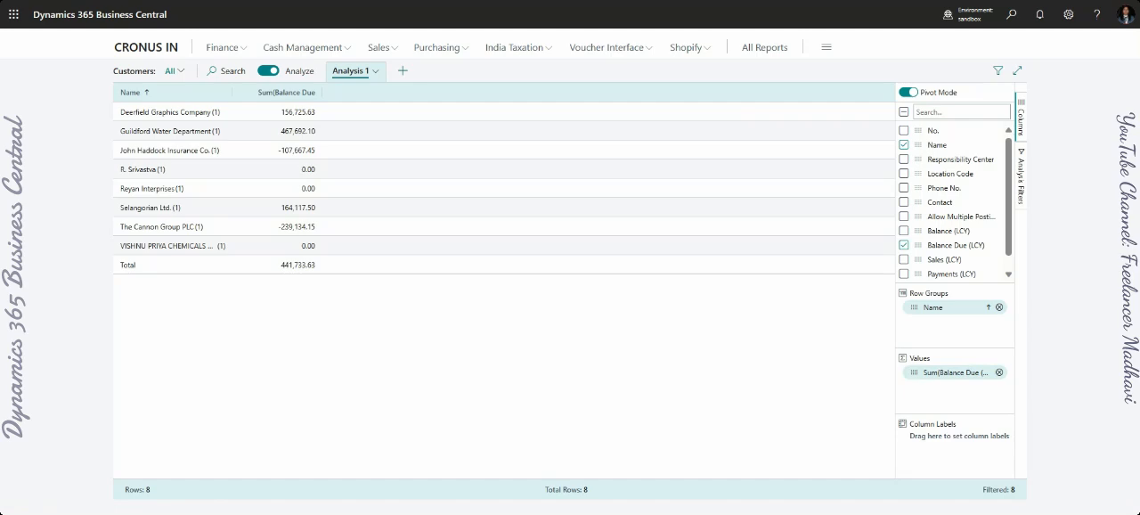
pyautogui.click(904, 173)
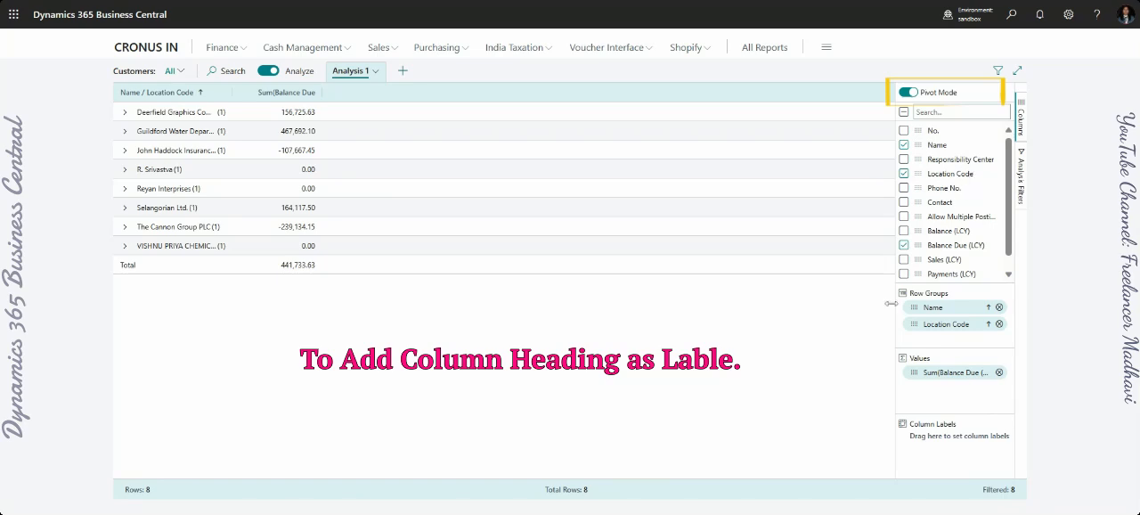
pyautogui.moveTo(915, 174); pyautogui.dragTo(905, 423)
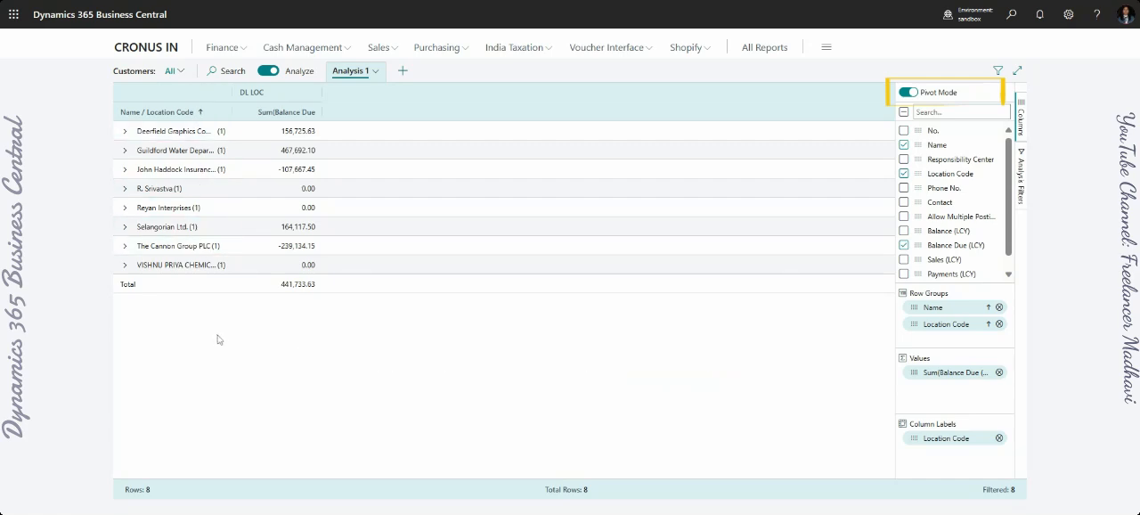
# - Open the analysis filters and expand the Balance Due (LCY) filter
pyautogui.click(958, 112)
pyautogui.scroll(-1, 1010, 266)
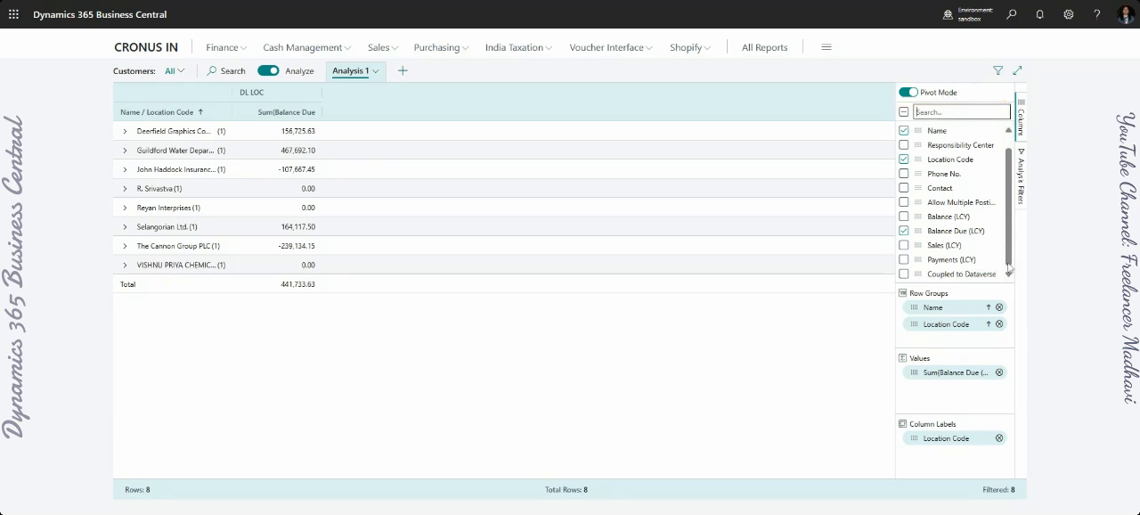
pyautogui.click(1022, 120)
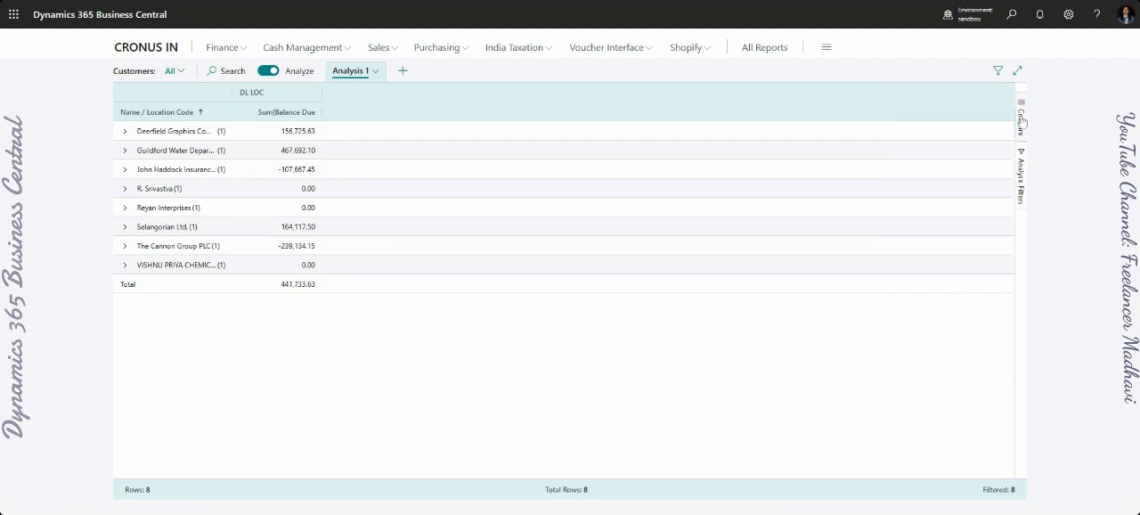
pyautogui.click(1022, 120)
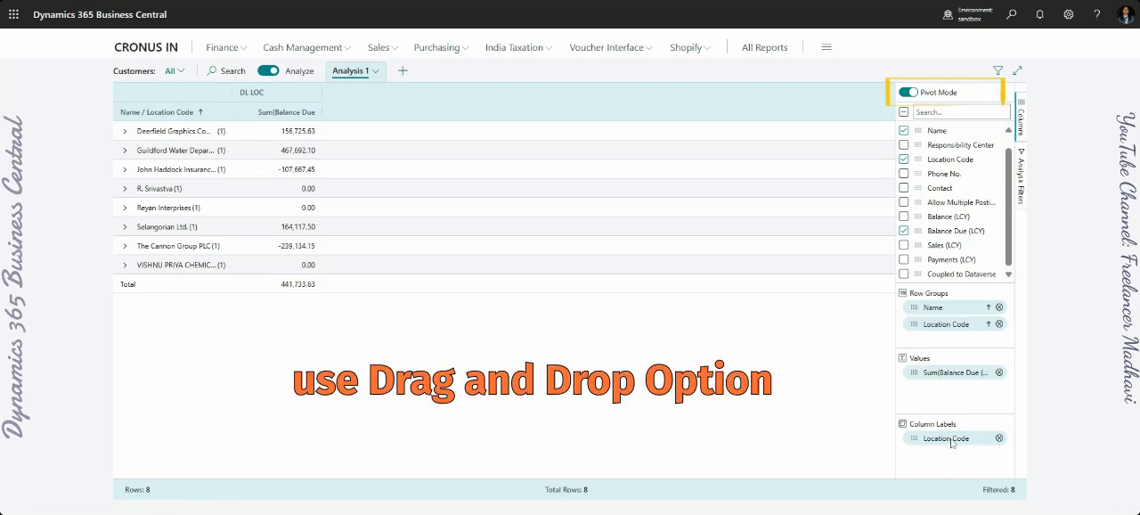
pyautogui.click(1019, 196)
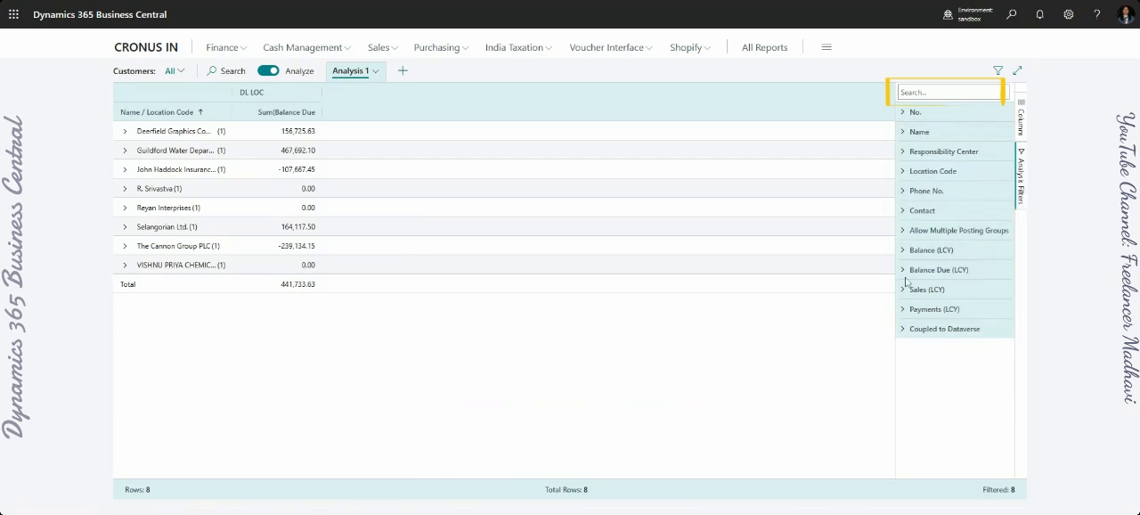
pyautogui.click(902, 270)
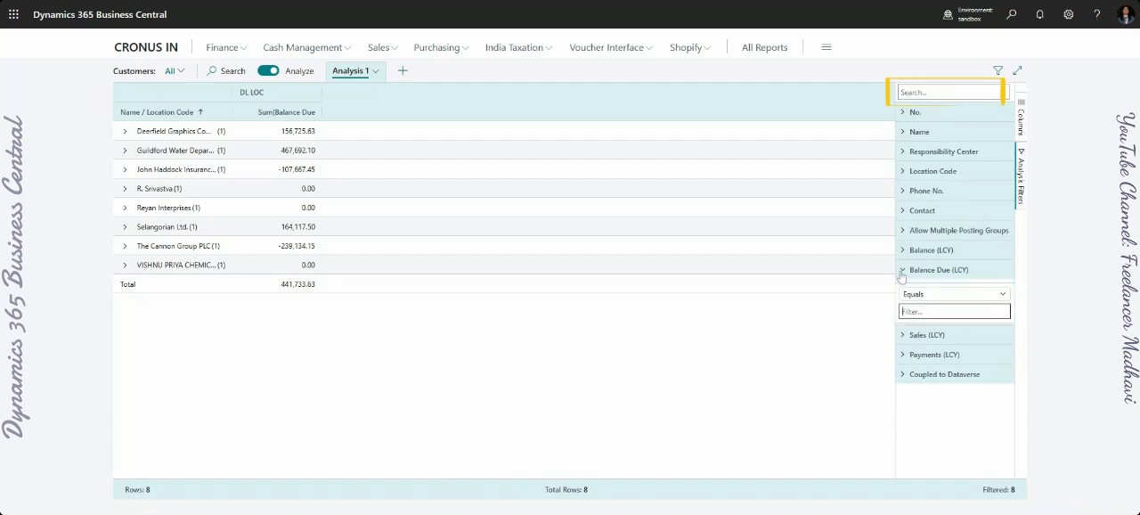
# - Filter the analysis to customers whose Name contains the pasted customer name
pyautogui.click(904, 132)
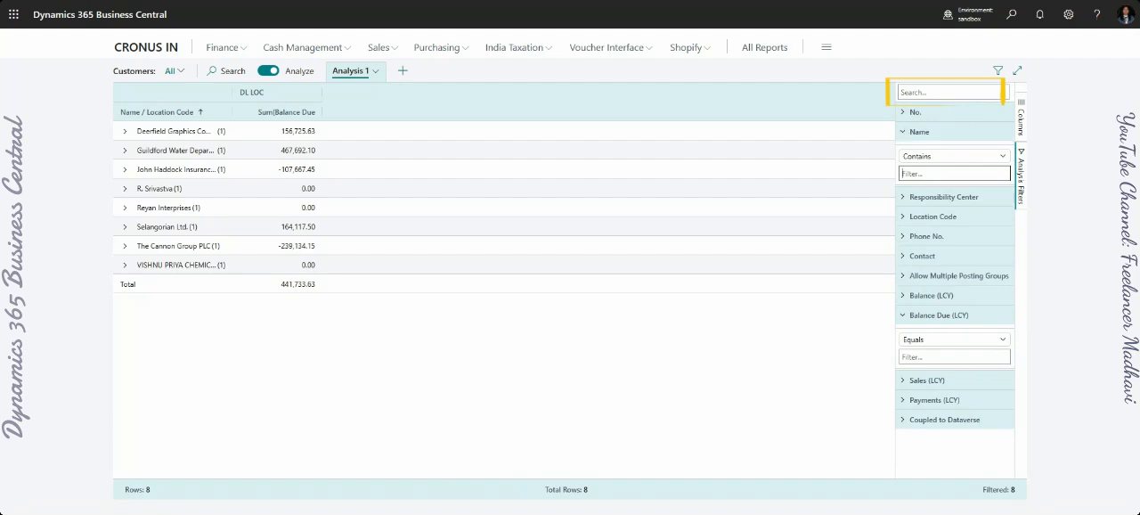
pyautogui.write('R. Srivastva')
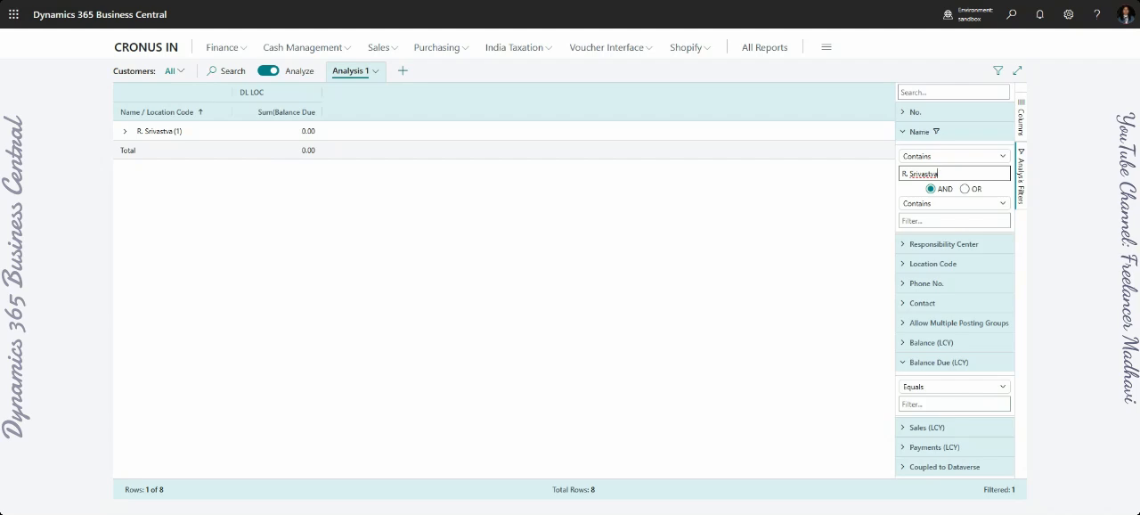
pyautogui.click(1004, 160)
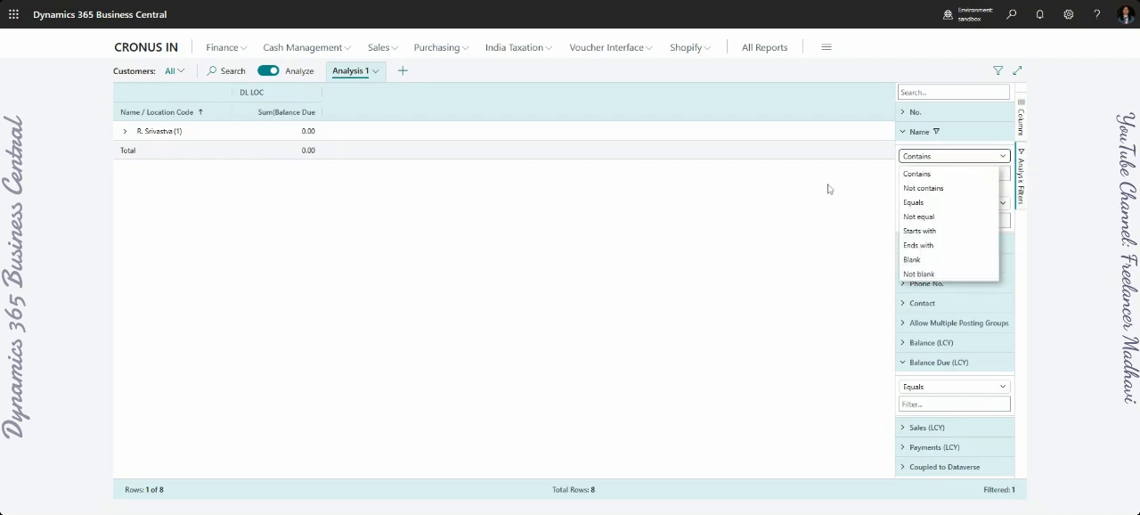
pyautogui.click(835, 188)
pyautogui.click(974, 173)
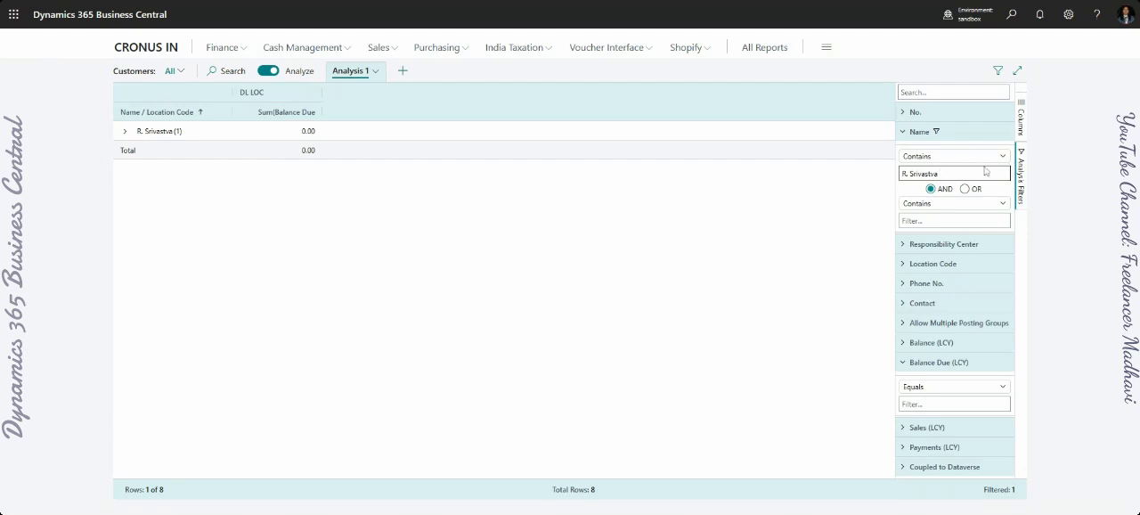
pyautogui.click(905, 131)
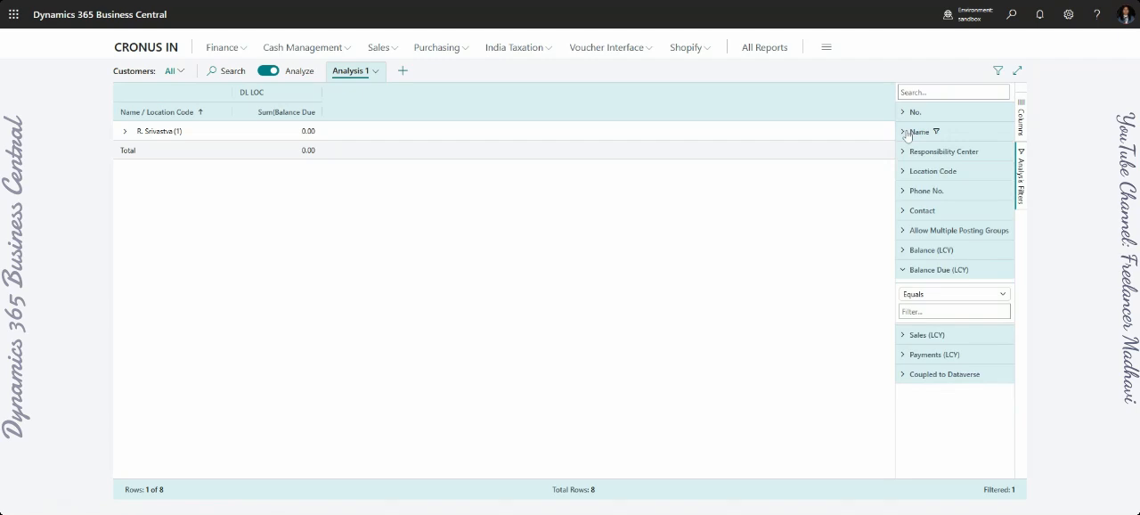
# - Clear the text from the Name filter
pyautogui.click(905, 132)
pyautogui.click(937, 174)
pyautogui.press('BackSpace')
pyautogui.press('BackSpace')
pyautogui.press('BackSpace')
pyautogui.press('BackSpace')
pyautogui.press('BackSpace')
pyautogui.press('BackSpace')
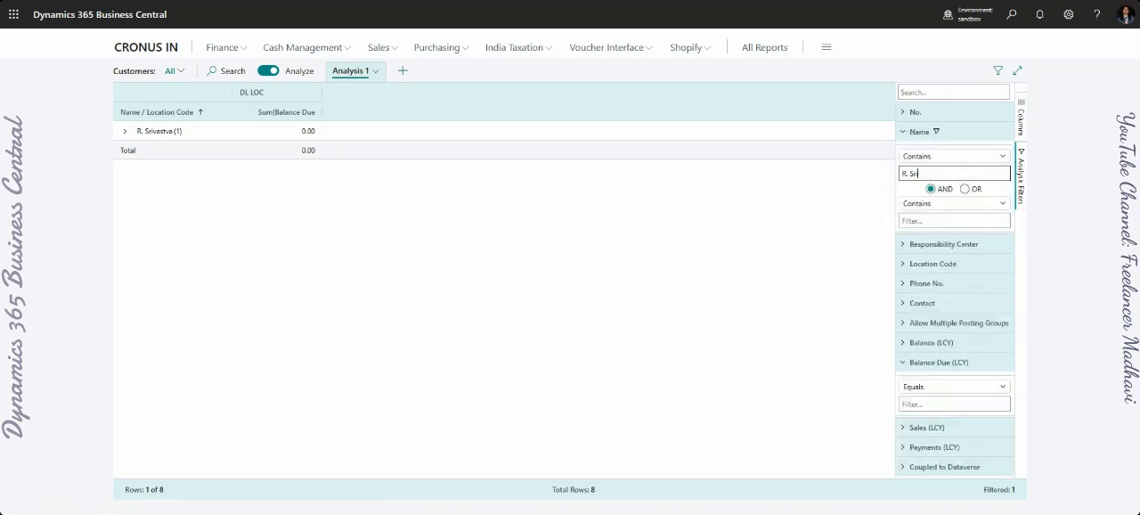
pyautogui.press('BackSpace')
pyautogui.press('BackSpace')
pyautogui.press('BackSpace')
pyautogui.press('BackSpace')
pyautogui.press('BackSpace')
pyautogui.press('BackSpace')
pyautogui.press('BackSpace')
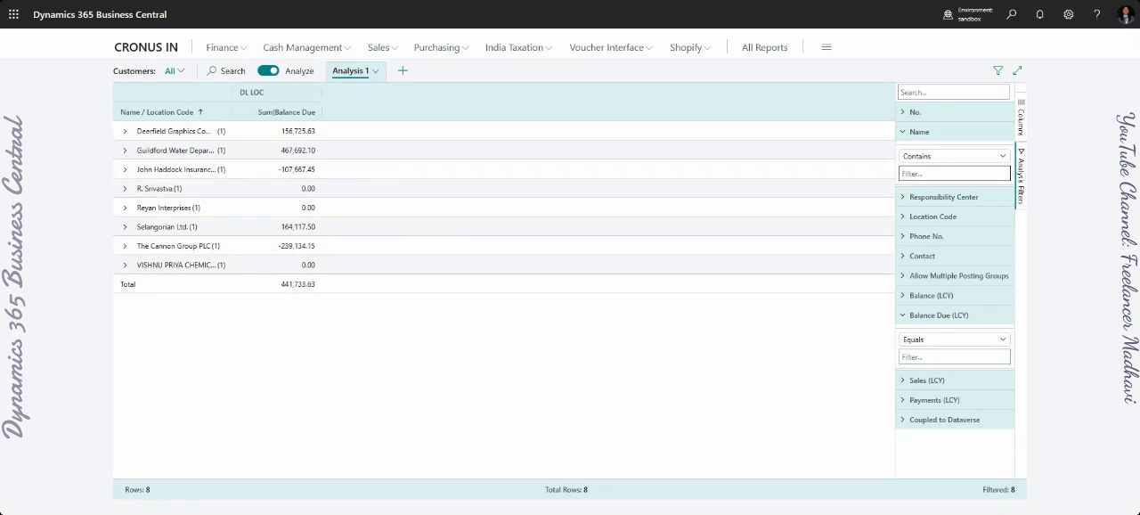
# - Try the Not equal condition on the Name filter, review the other text conditions, and collapse the filter
pyautogui.click(1004, 160)
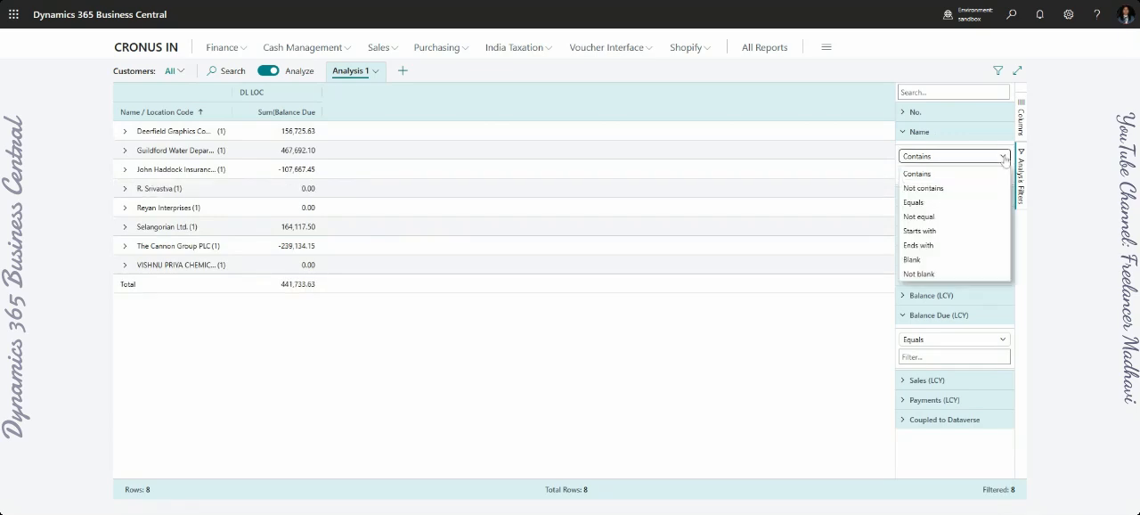
pyautogui.click(951, 223)
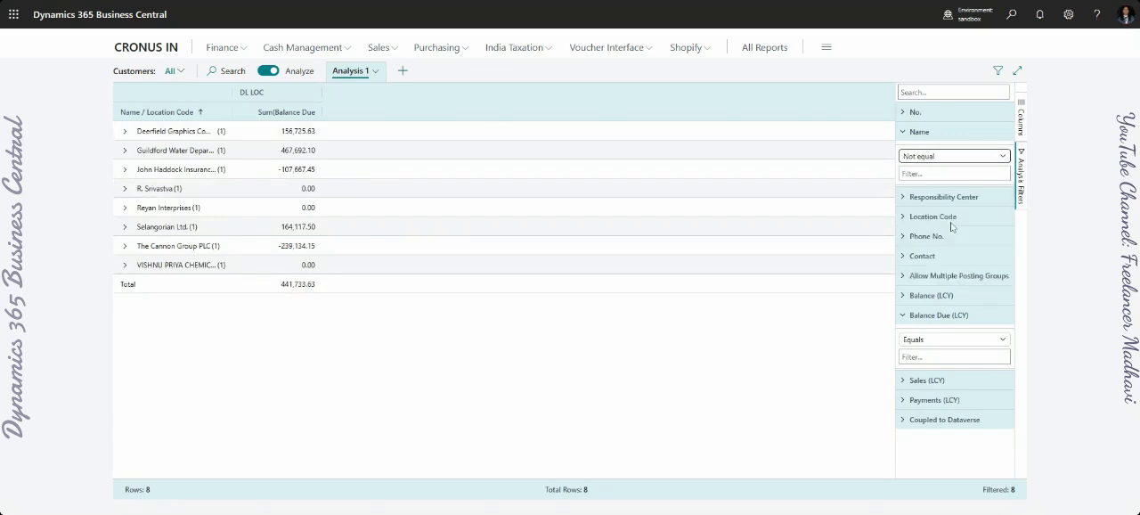
pyautogui.click(903, 133)
pyautogui.click(903, 133)
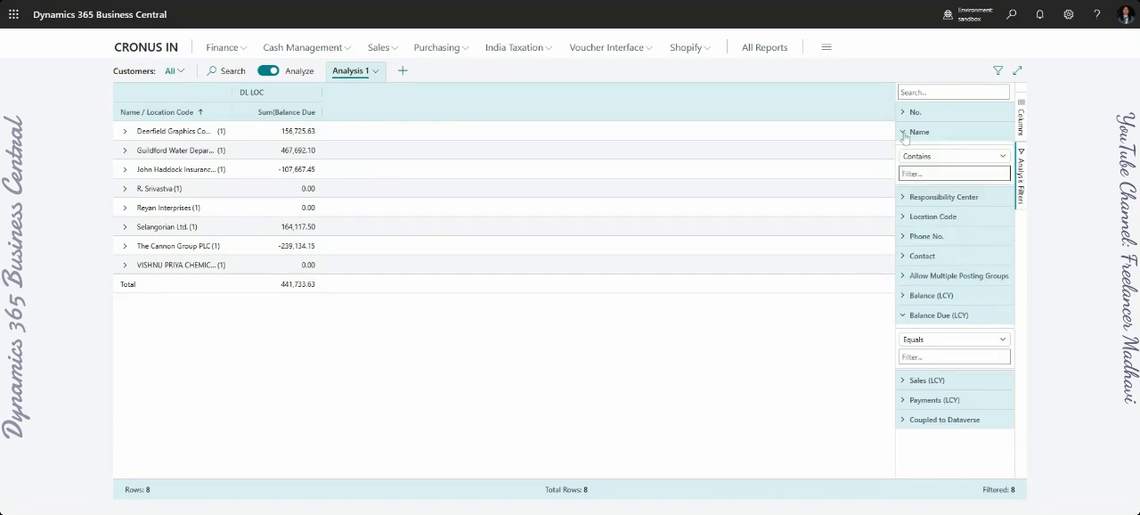
pyautogui.click(904, 132)
pyautogui.click(903, 133)
pyautogui.click(951, 158)
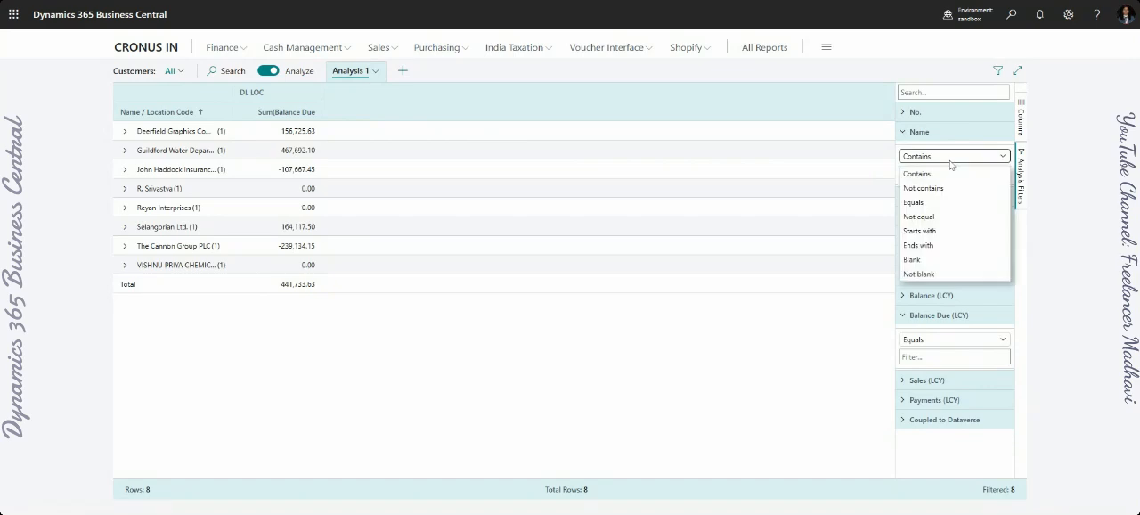
pyautogui.click(903, 134)
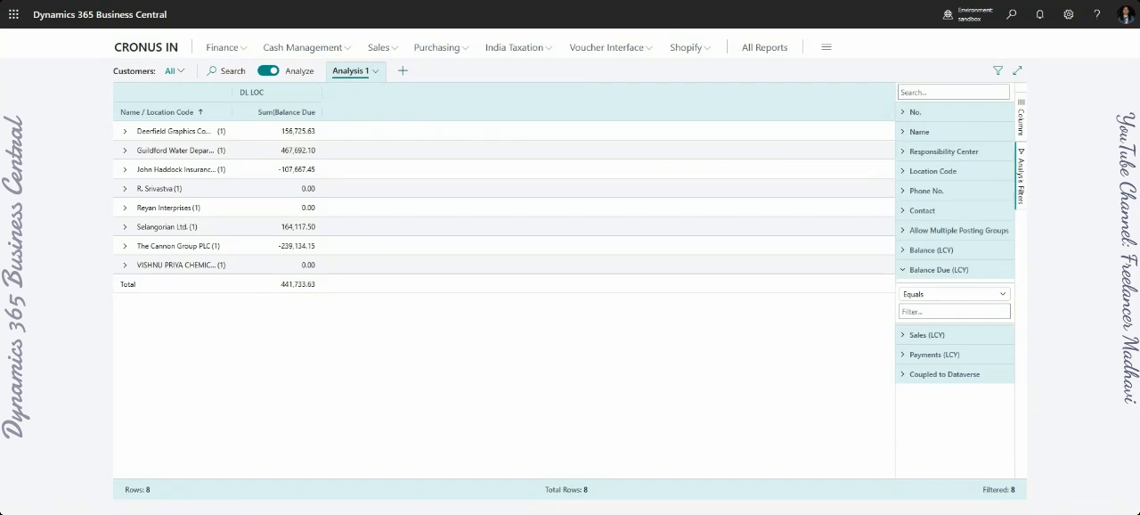
pyautogui.click(928, 135)
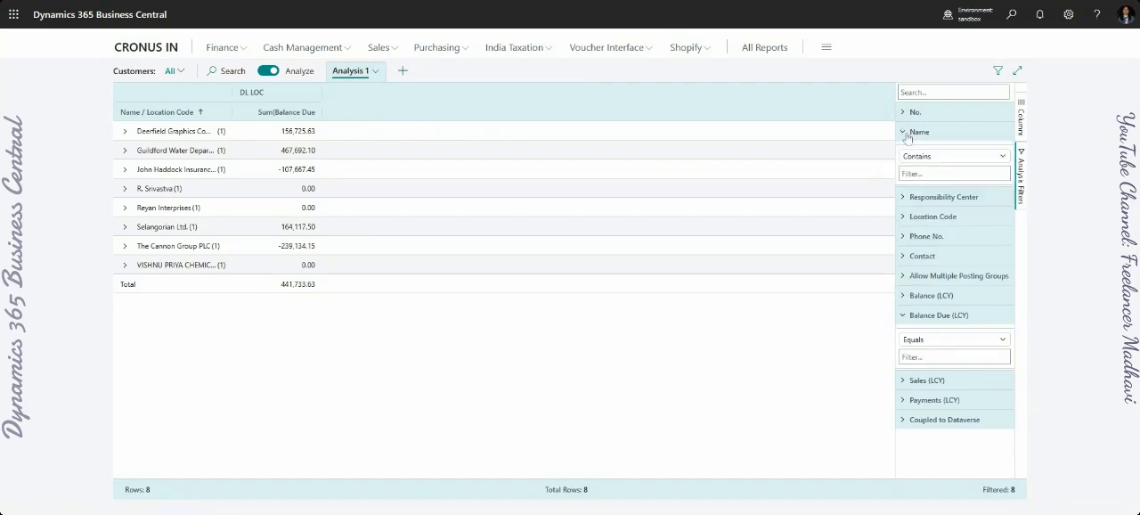
pyautogui.click(910, 135)
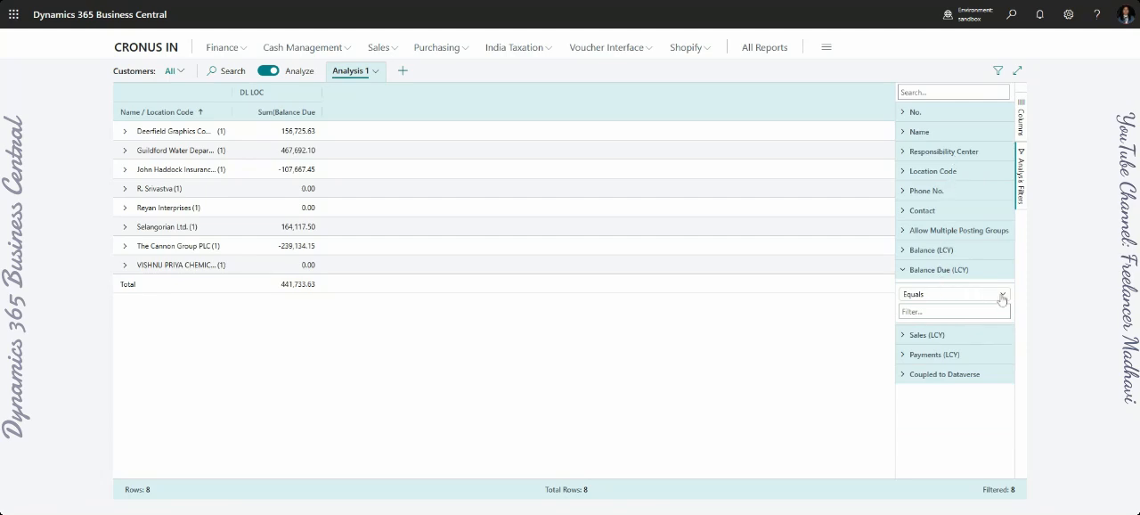
# - Filter Balance Due (LCY) with the In range condition from 10000 to 100000
pyautogui.click(1004, 297)
pyautogui.click(1006, 298)
pyautogui.click(962, 312)
pyautogui.click(1005, 297)
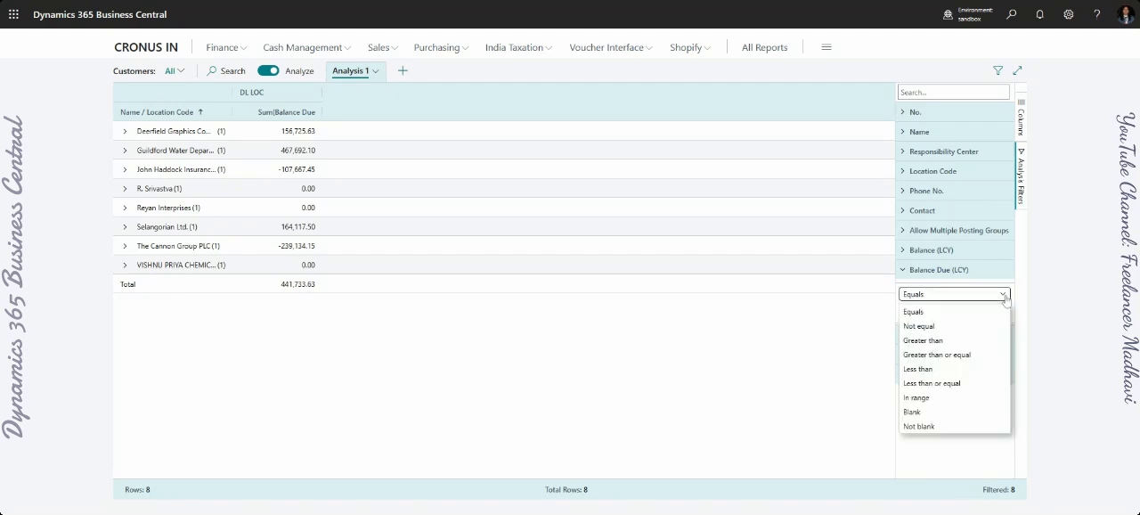
pyautogui.click(937, 397)
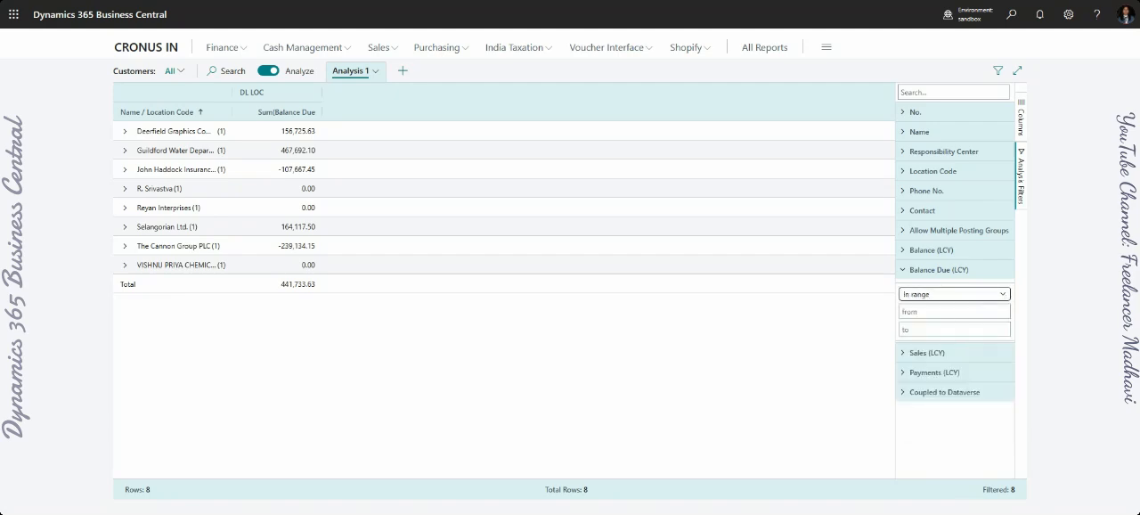
pyautogui.click(954, 311)
pyautogui.write('10000')
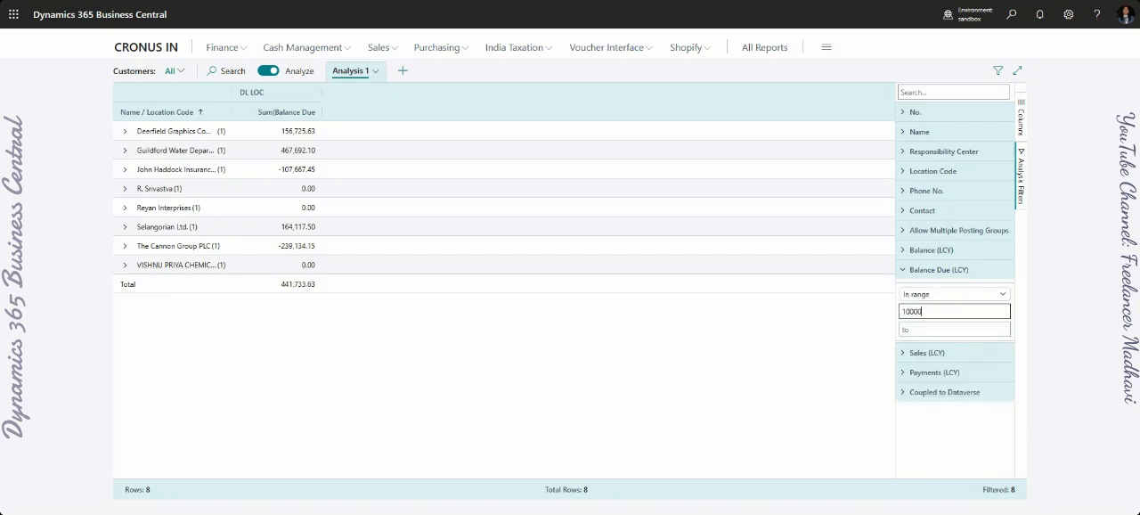
pyautogui.press('Tab')
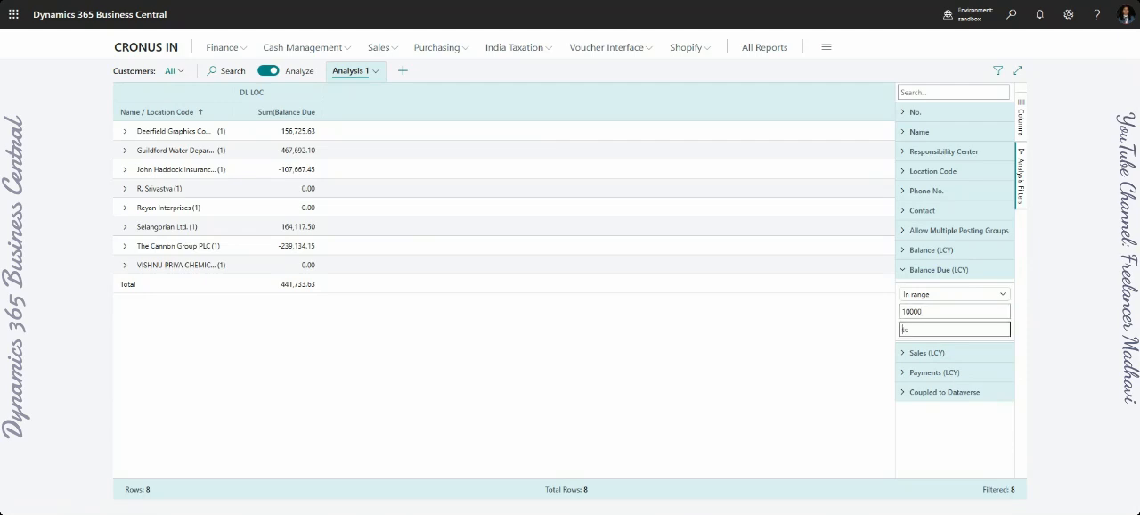
pyautogui.write('100000')
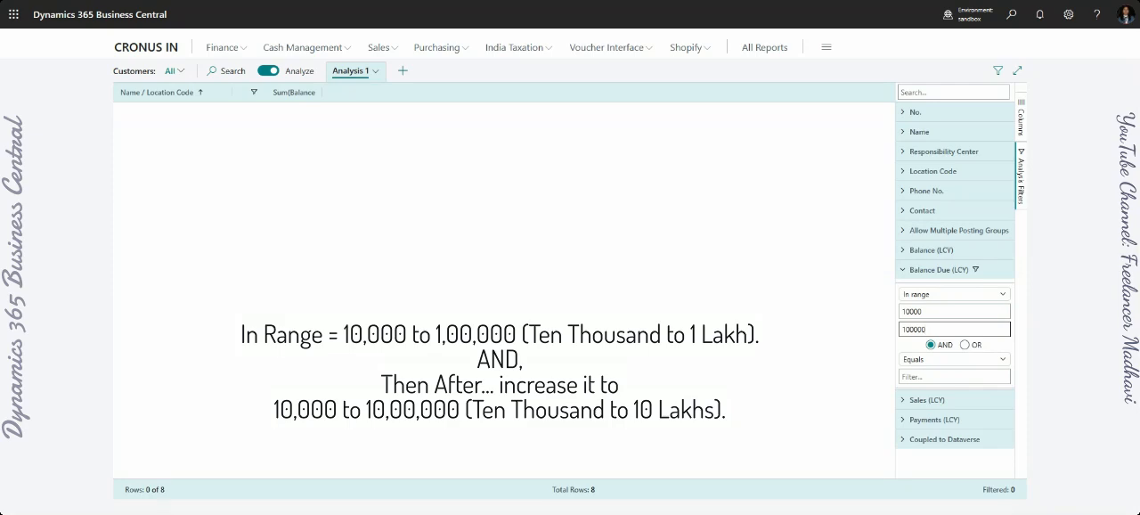
# - Raise the upper limit of the Balance Due (LCY) range to 1000000
pyautogui.click(924, 312)
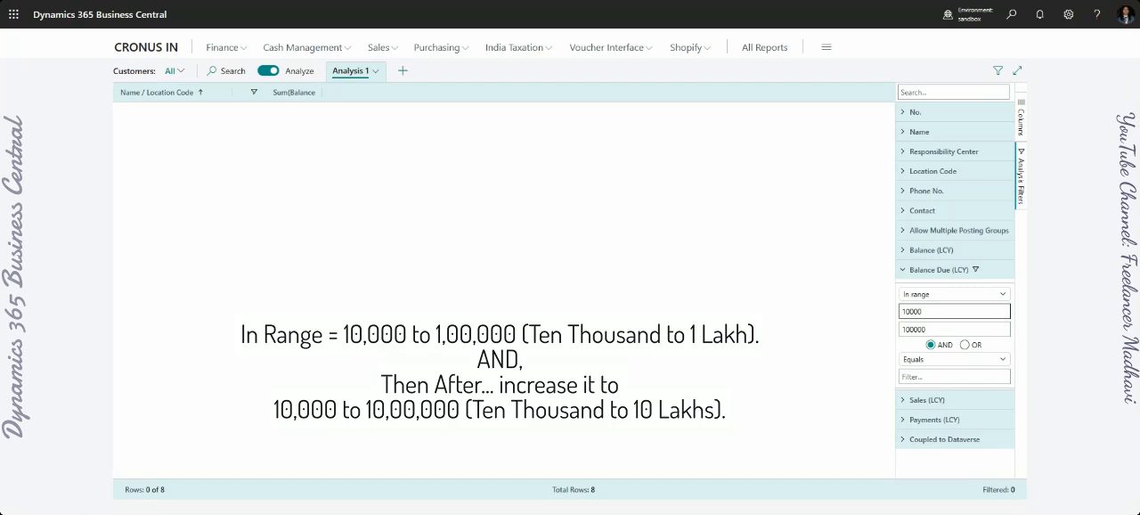
pyautogui.click(928, 330)
pyautogui.write('0')
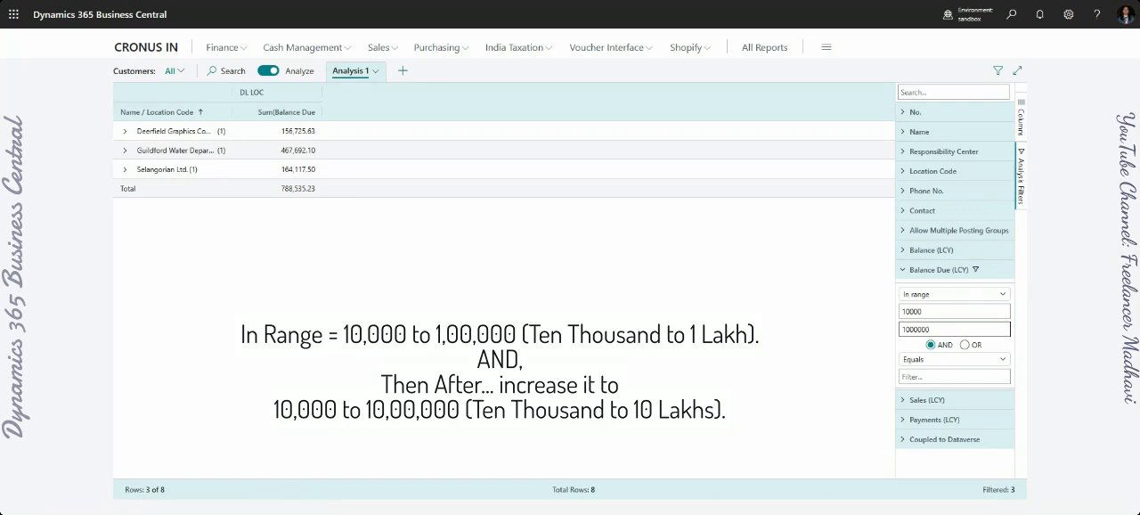
pyautogui.click(1053, 113)
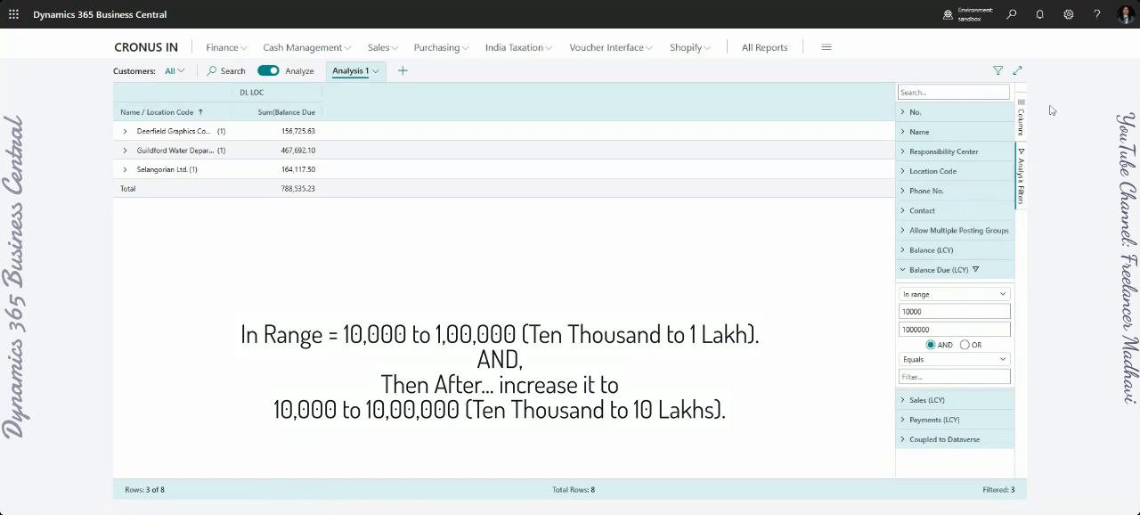